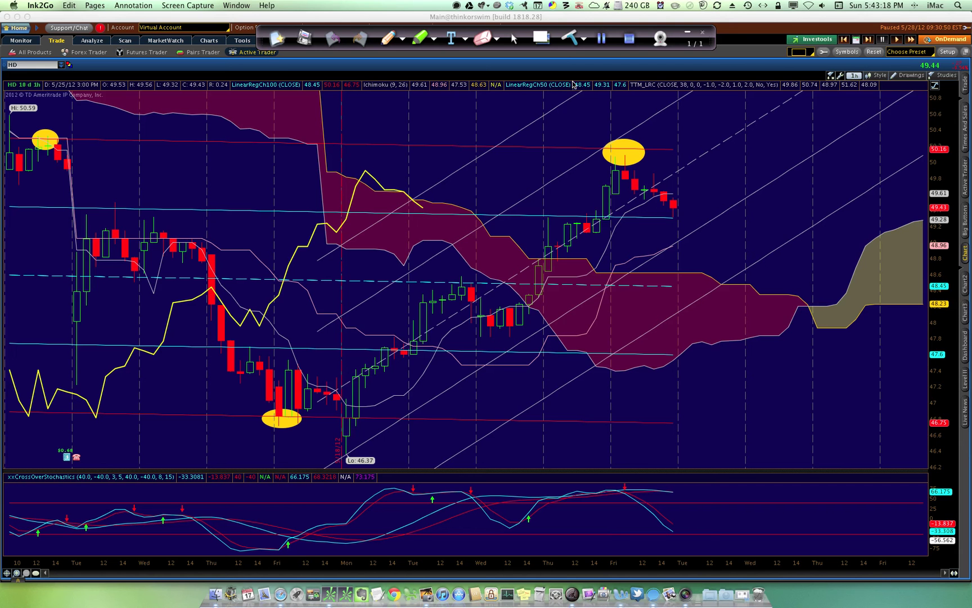
Review the LinearRegCh100 study's settings in the chart's study editor
click(949, 77)
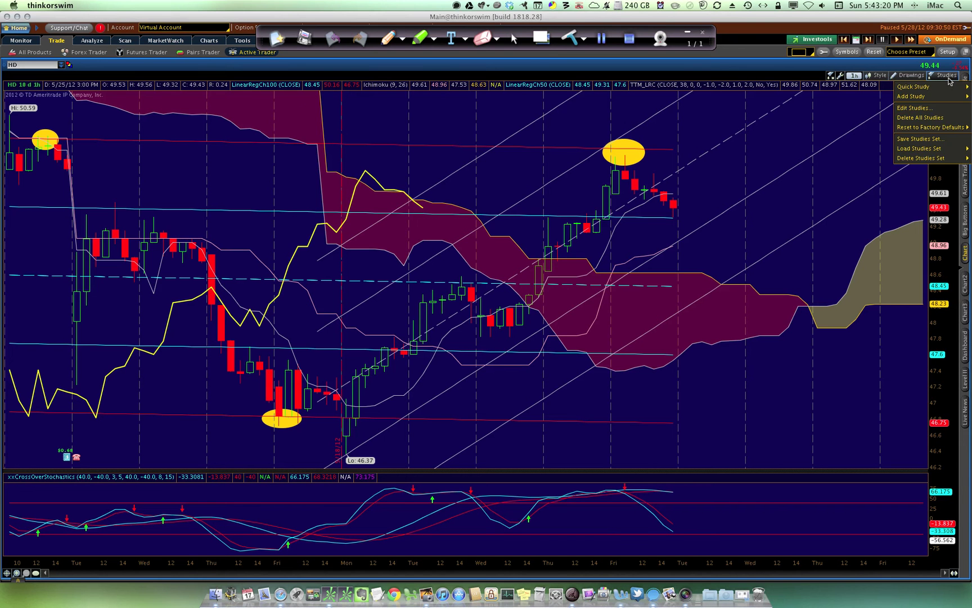
click(924, 109)
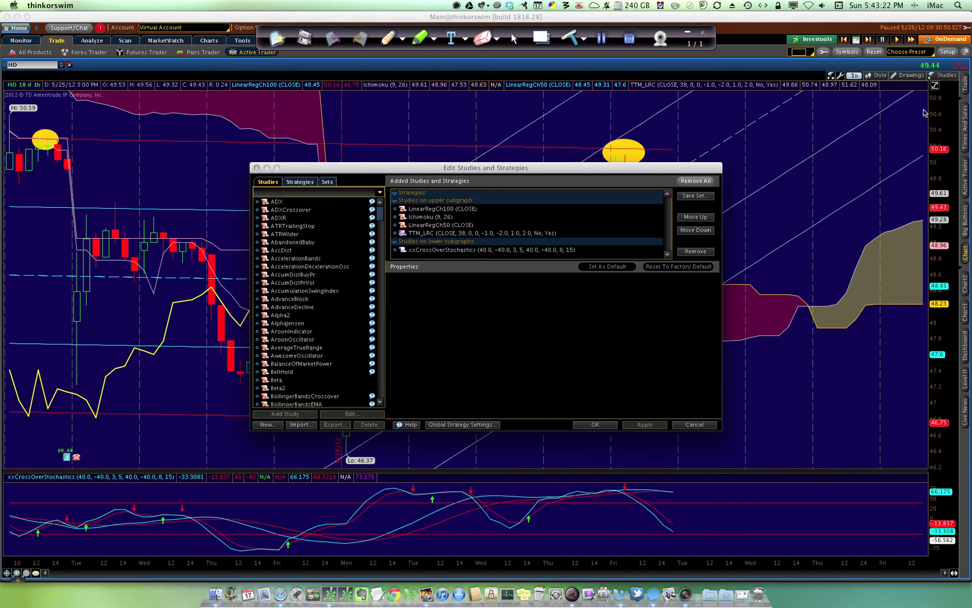
click(442, 210)
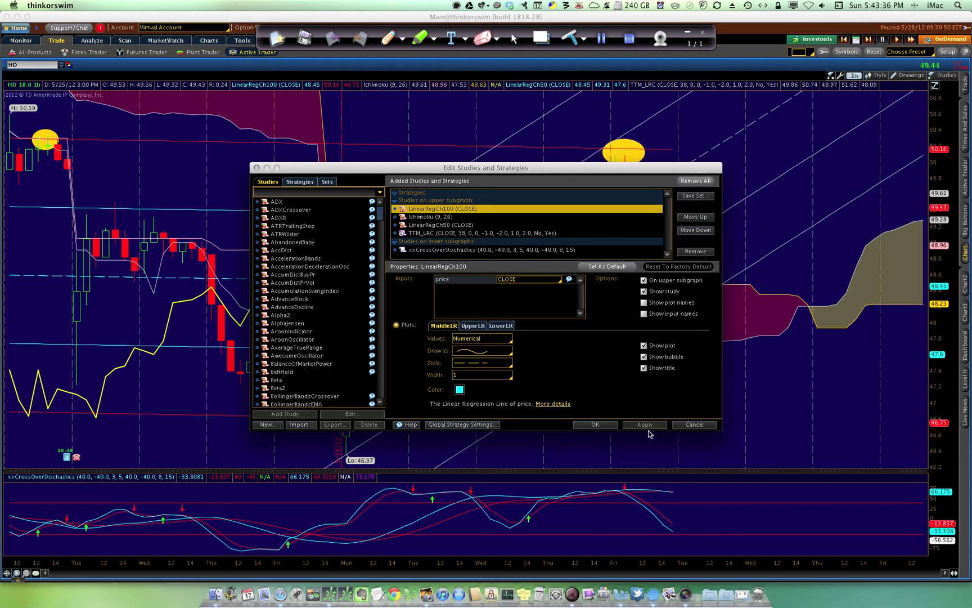
click(595, 425)
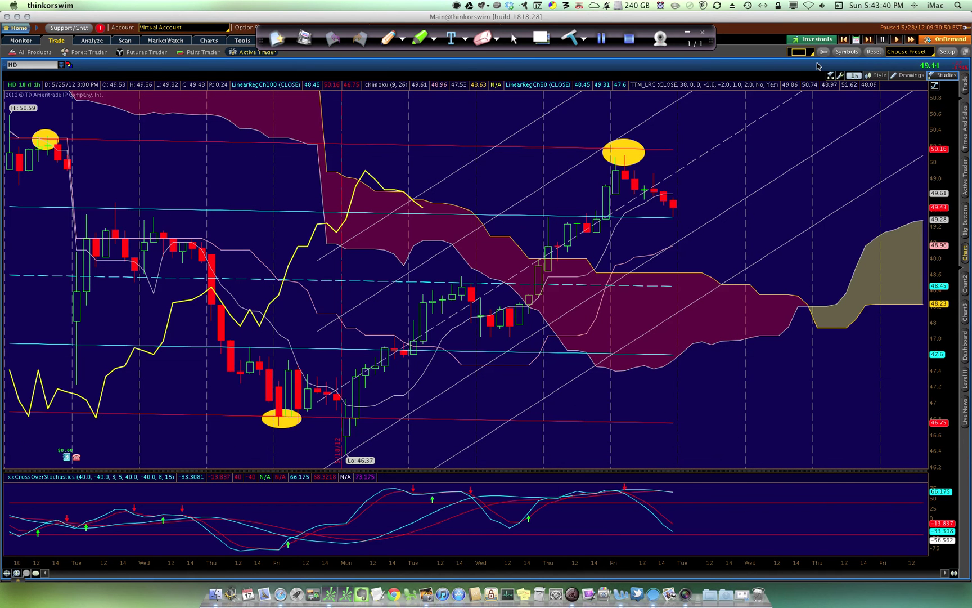
Set the OnDemand replay date to May 29, 2012
click(857, 39)
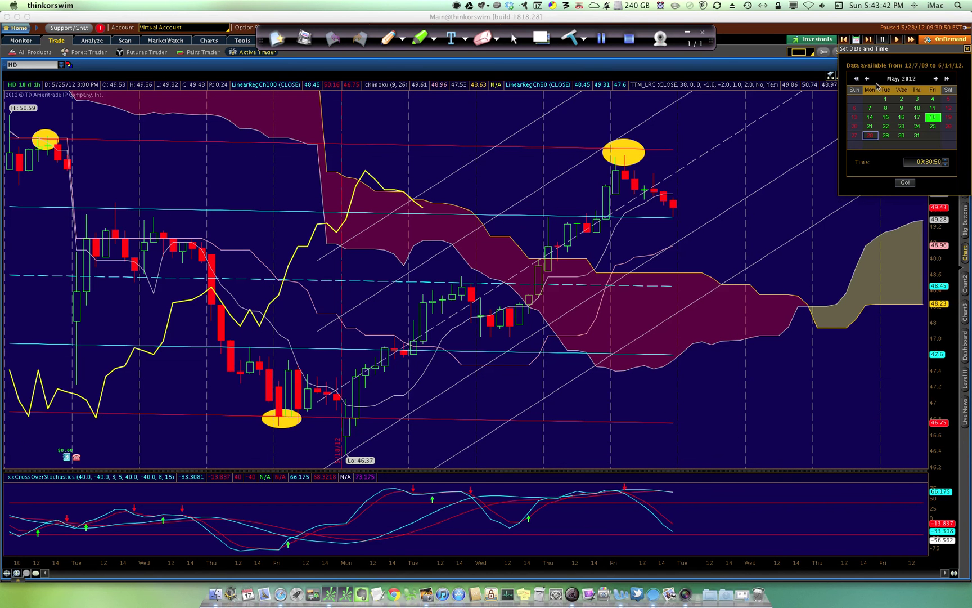
click(909, 162)
click(886, 136)
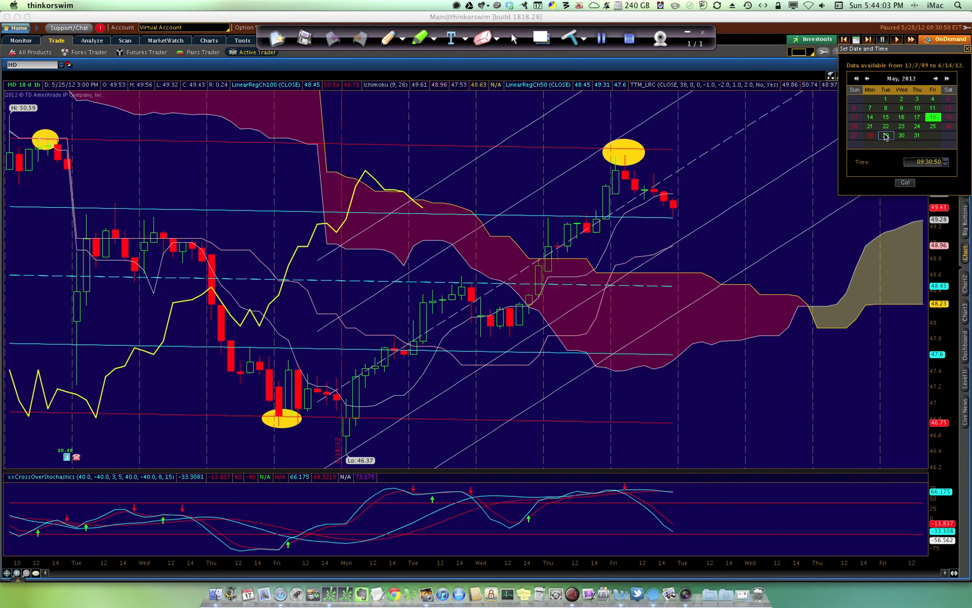
click(903, 184)
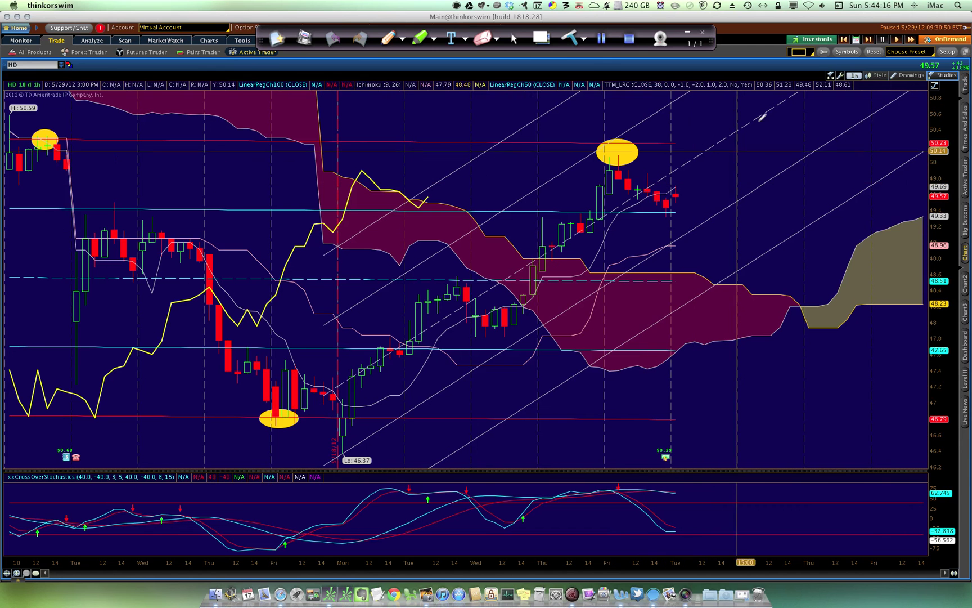
Replay to May 30, 2012 and circle the May 15 swing high with a yellow ellipse
click(857, 39)
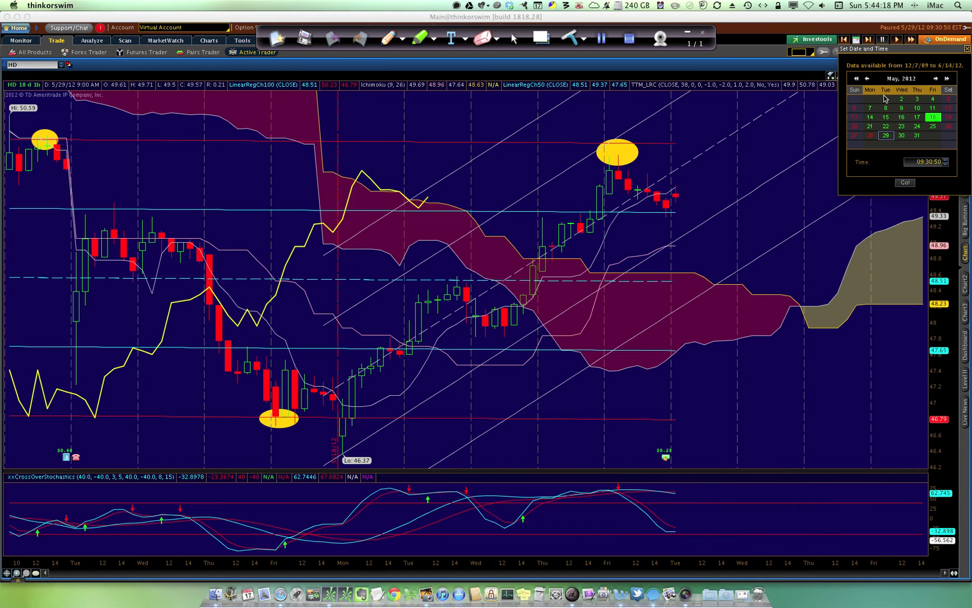
click(900, 136)
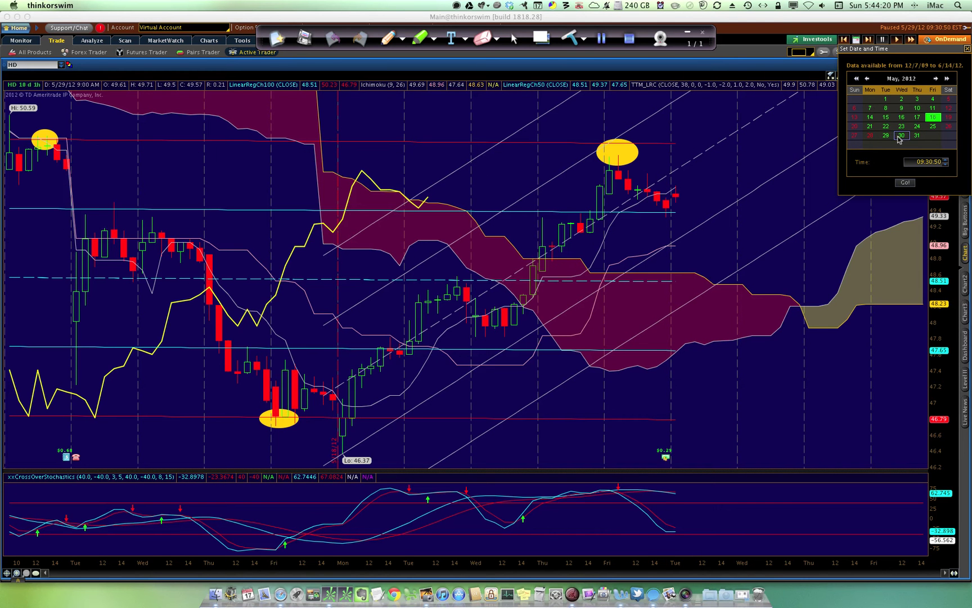
click(905, 183)
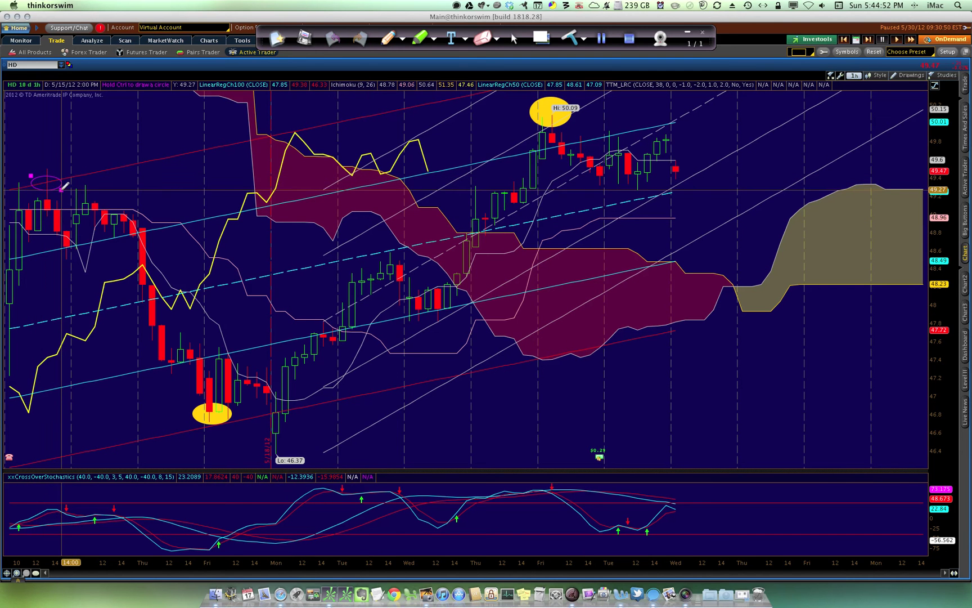
drag(31, 176, 61, 189)
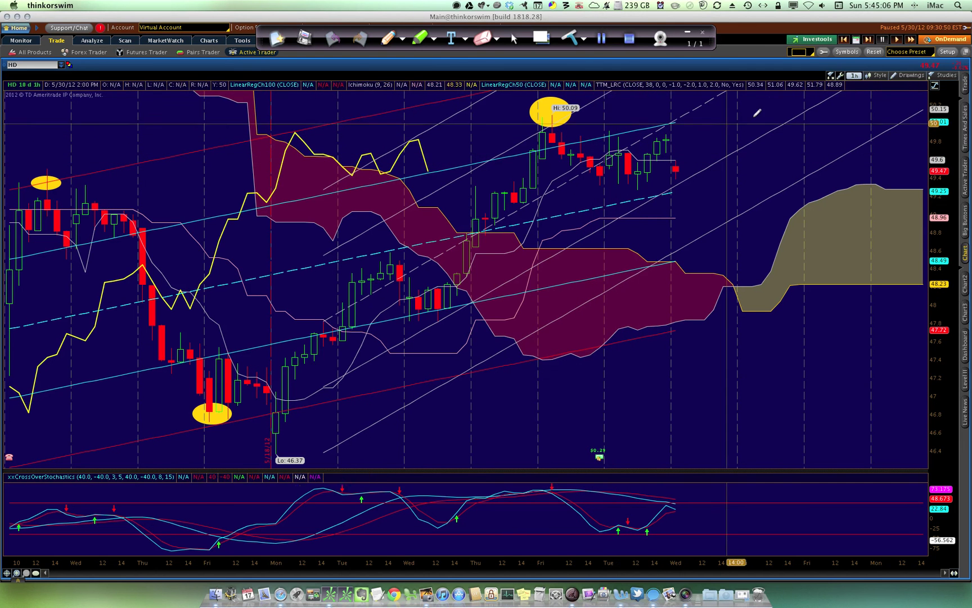
Replay to May 31, step forward to 09:40, and show June 2012 in the date picker
click(856, 40)
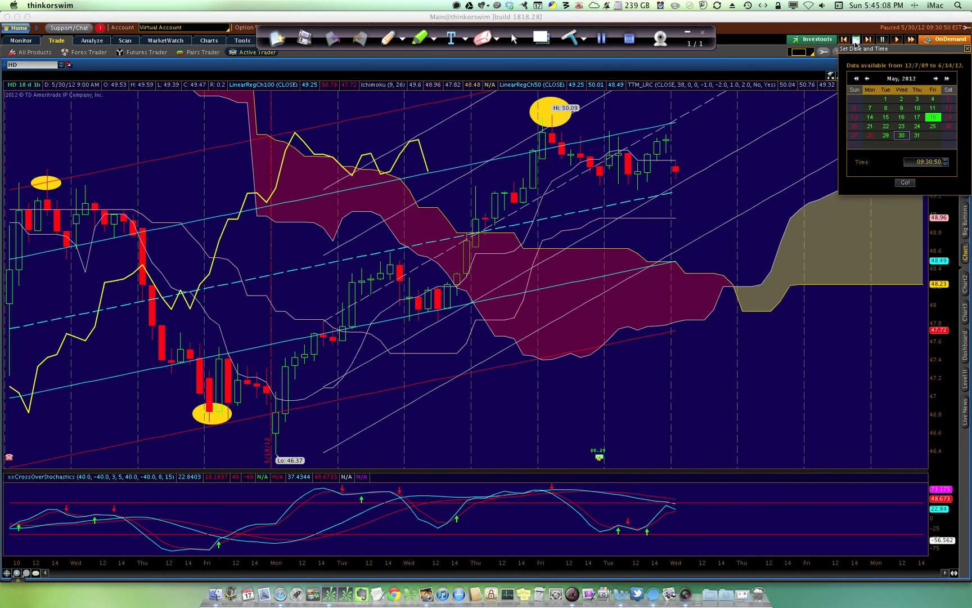
click(918, 135)
click(904, 183)
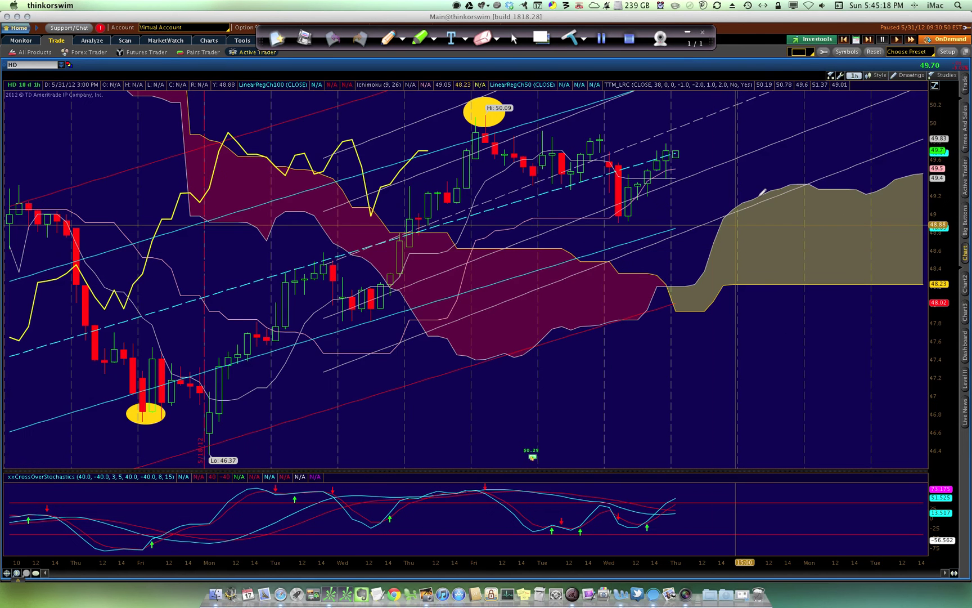
click(869, 40)
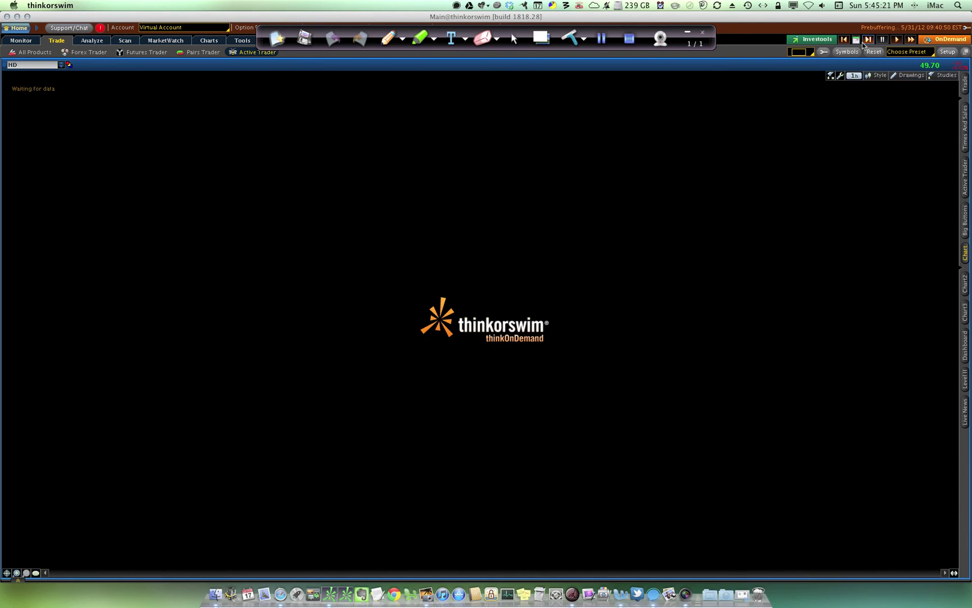
click(856, 39)
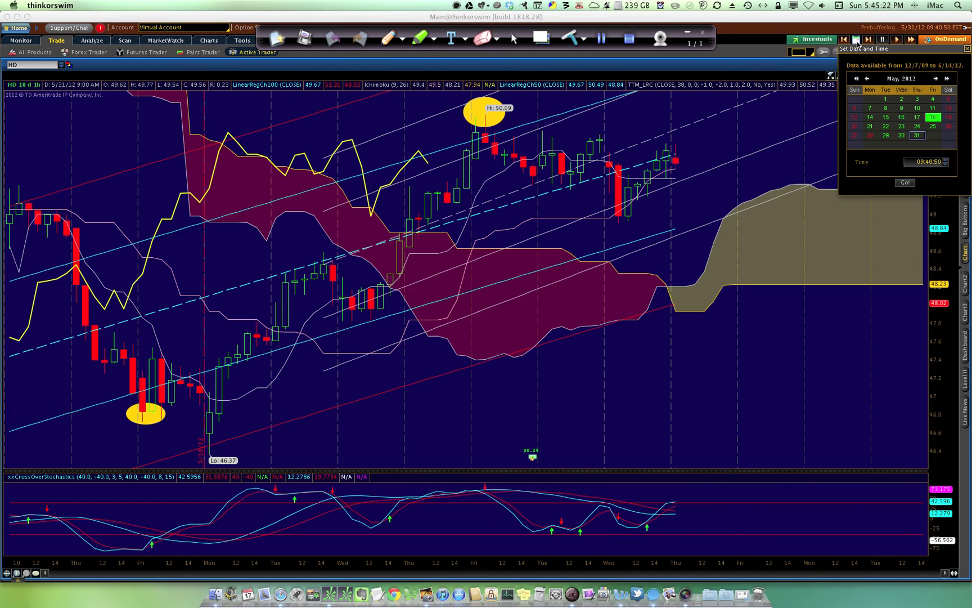
click(936, 79)
Replay to June 1, 2012 and circle the 48.83 low at the cloud top in yellow
click(932, 99)
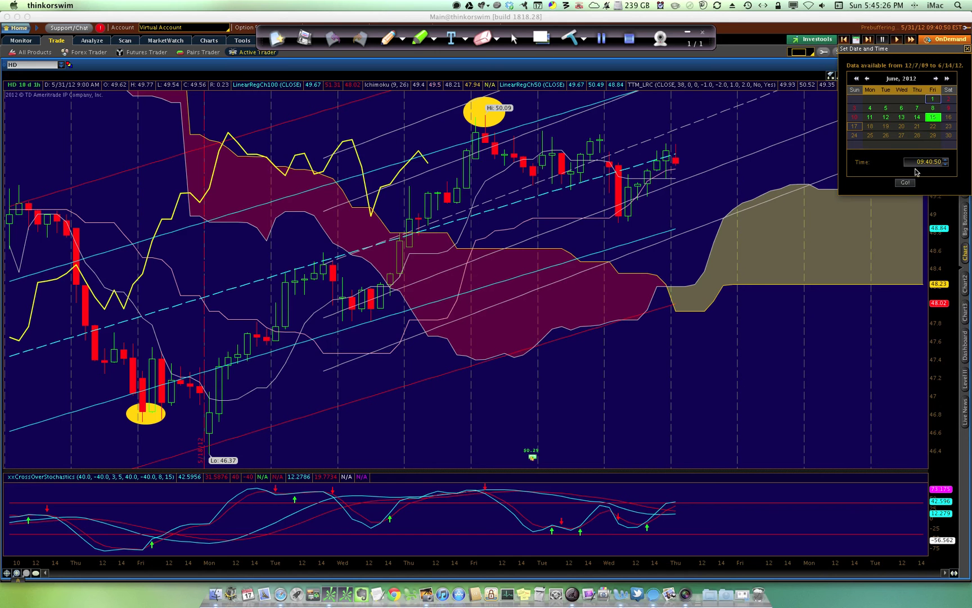
click(905, 183)
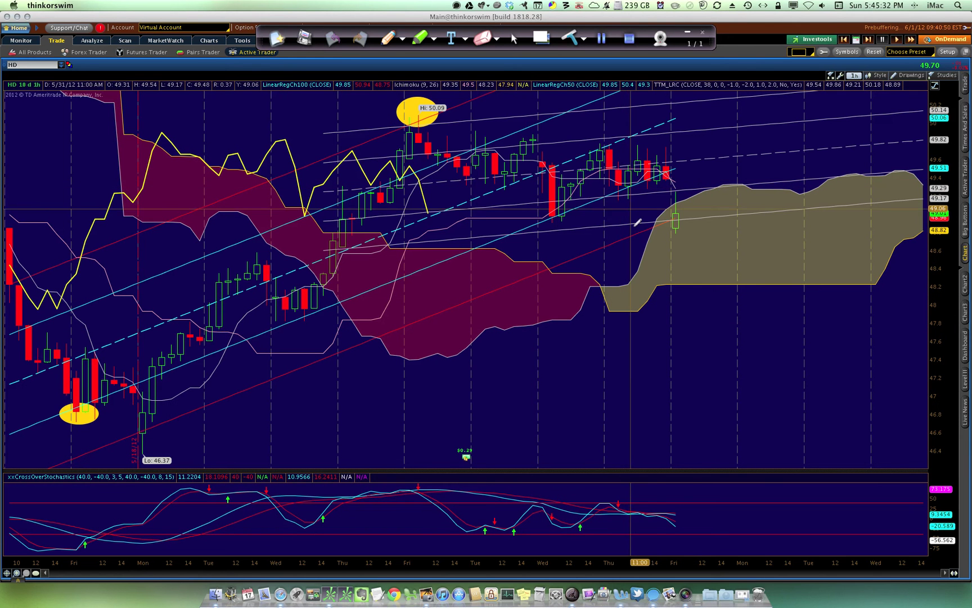
click(695, 226)
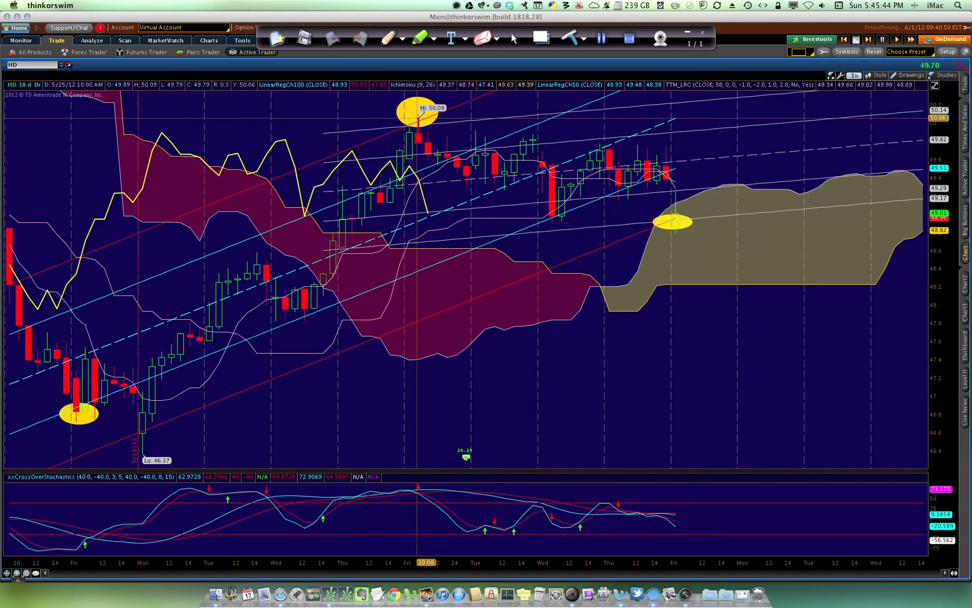
mouse_move(420, 113)
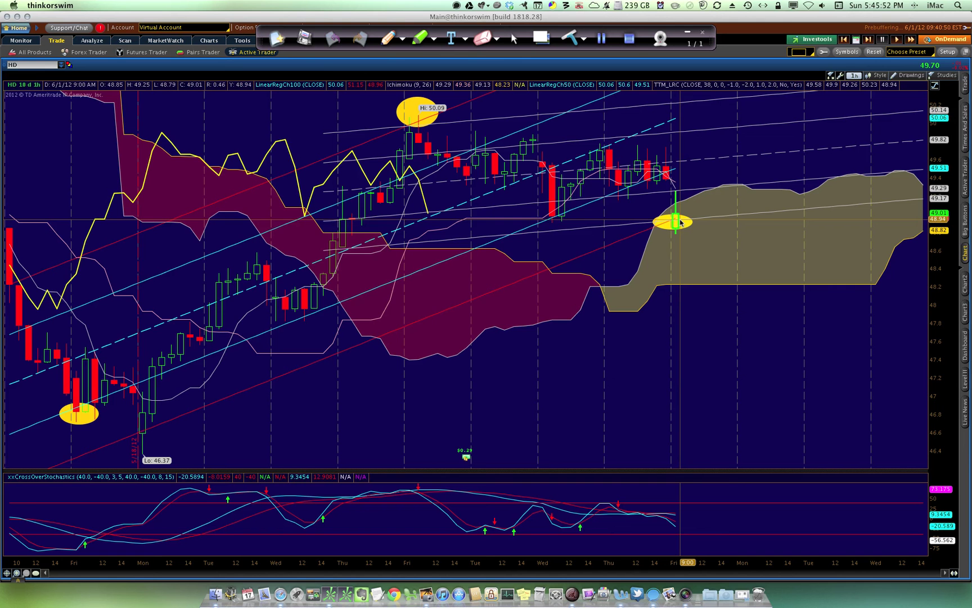
mouse_move(680, 222)
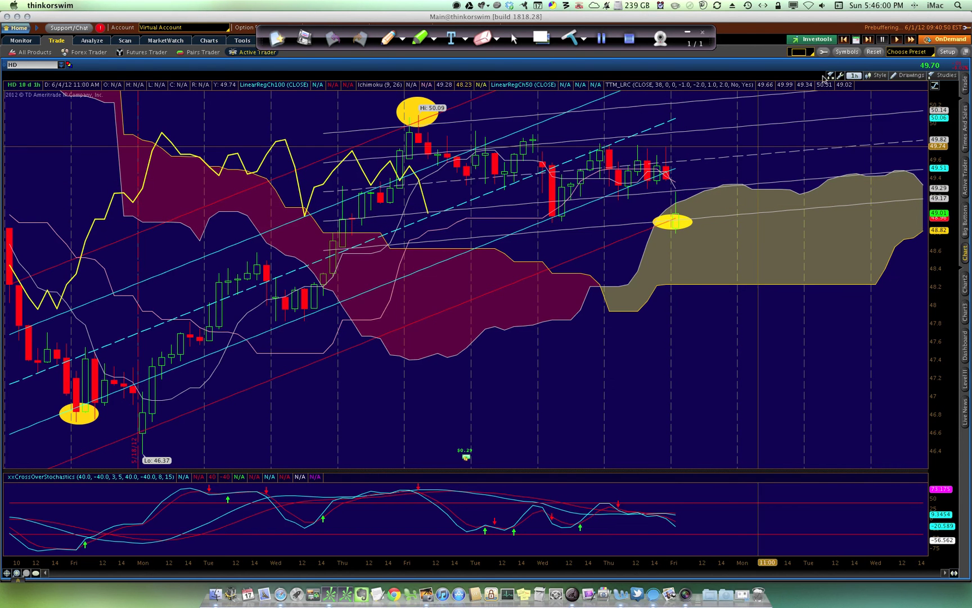
Replay to June 4, 2012 and circle Monday's low below the cloud with a yellow ellipse
click(856, 40)
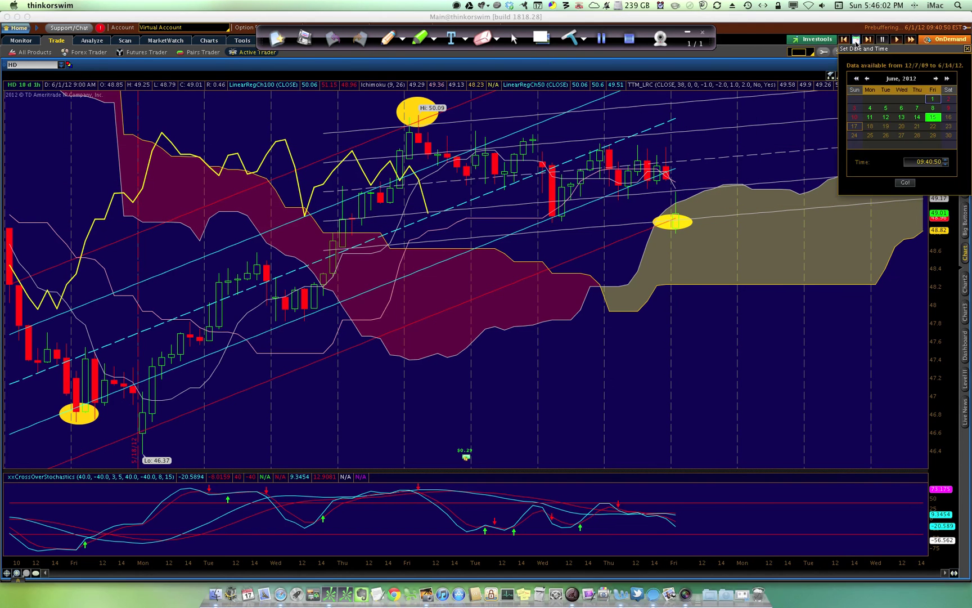
click(870, 108)
click(905, 184)
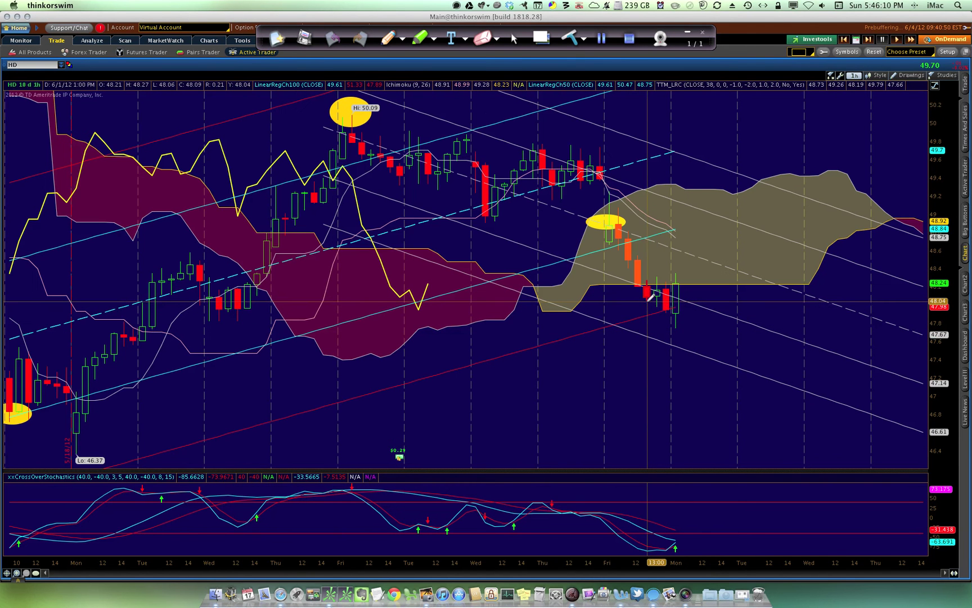
click(647, 302)
click(689, 319)
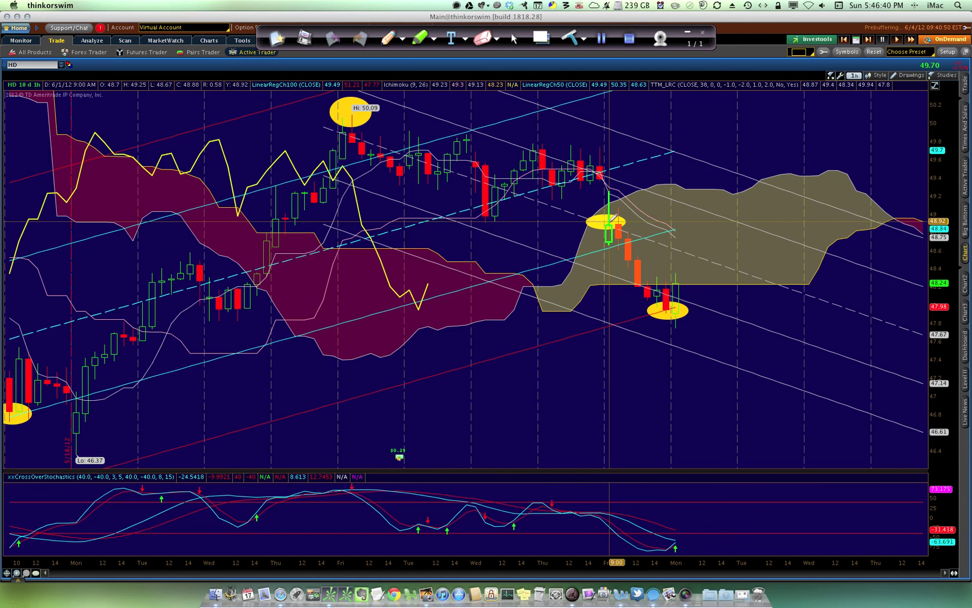
mouse_move(667, 312)
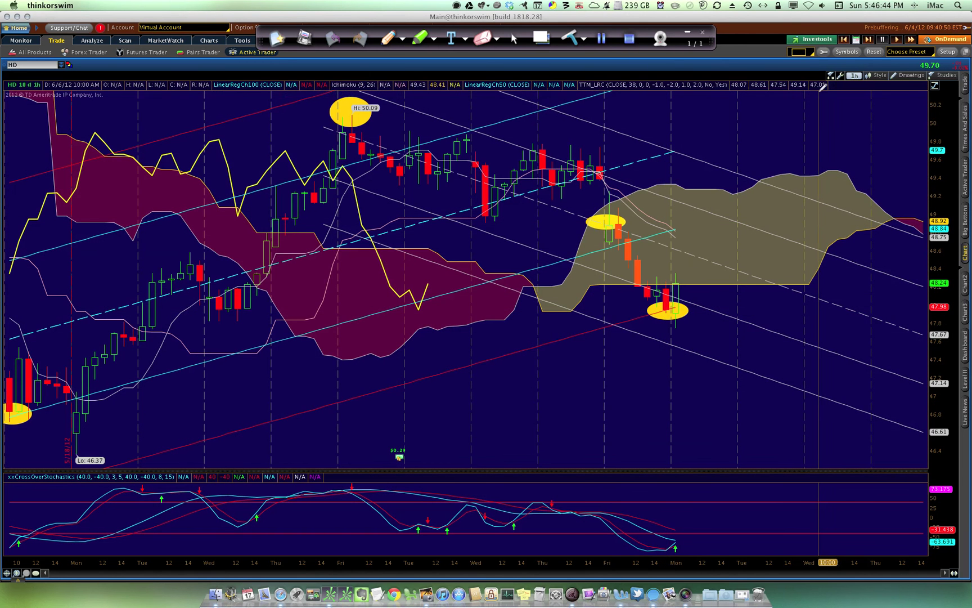
Advance the replay to June 5, then to June 6, 2012
click(856, 38)
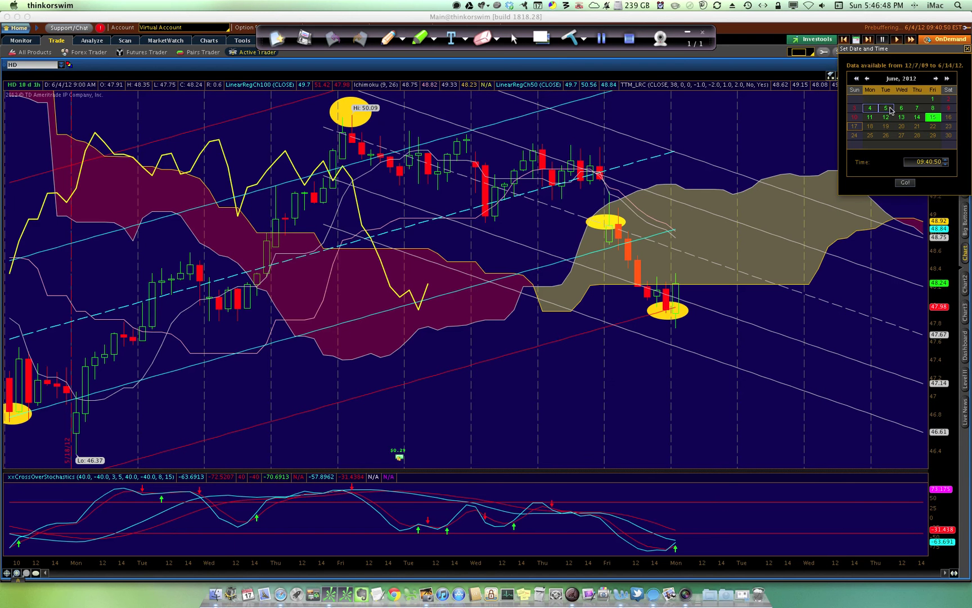
click(888, 108)
click(905, 183)
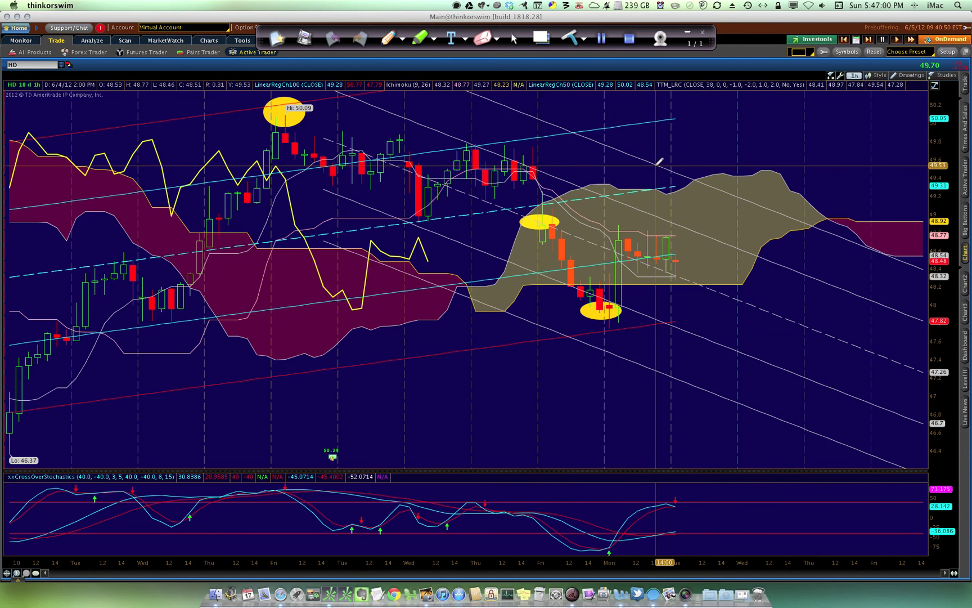
click(855, 41)
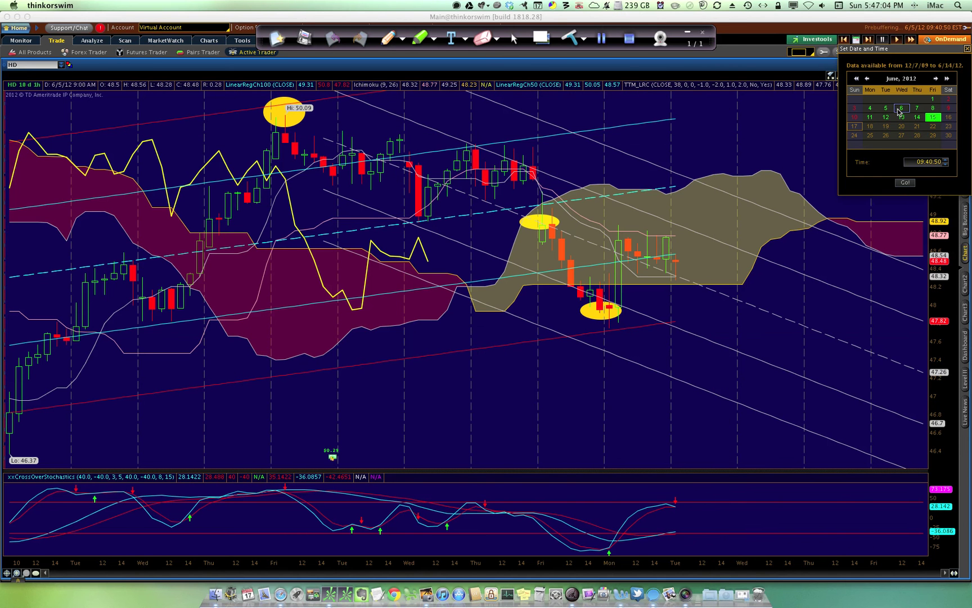
click(900, 109)
click(905, 183)
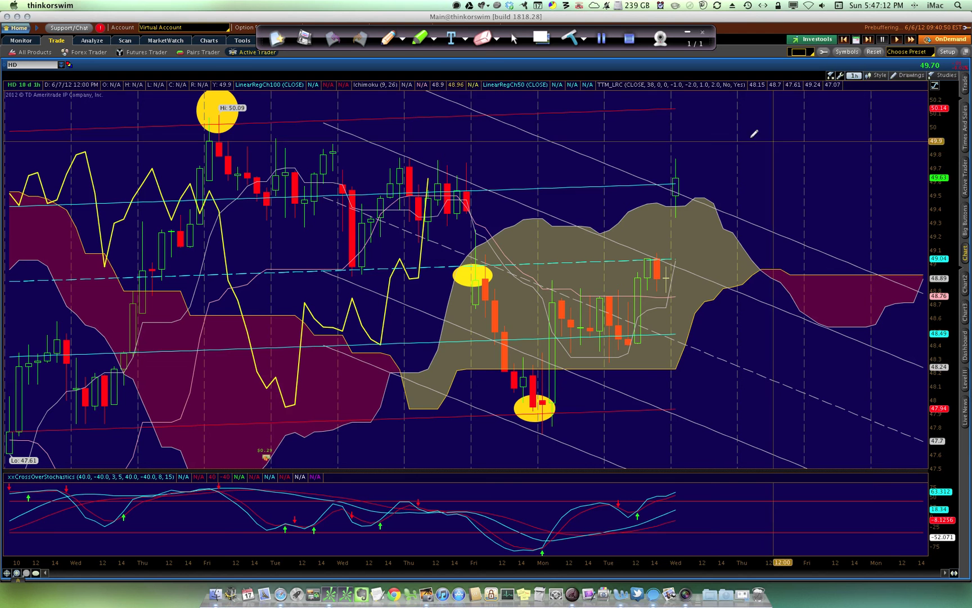
Set the replay time to 12:40:50 and circle the 50.33 high with a yellow ellipse
click(856, 40)
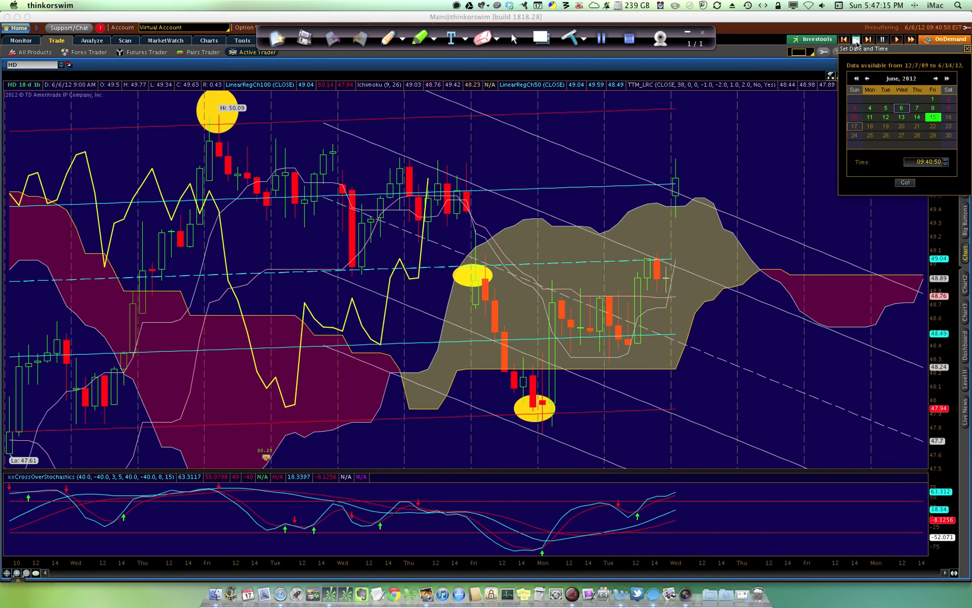
click(922, 163)
text(12)
click(905, 182)
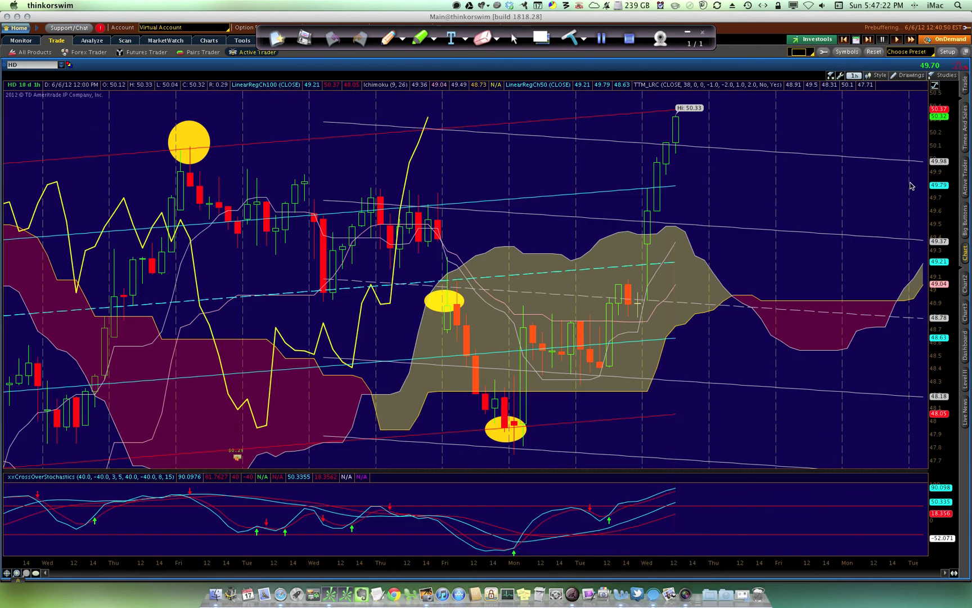
click(661, 103)
click(700, 125)
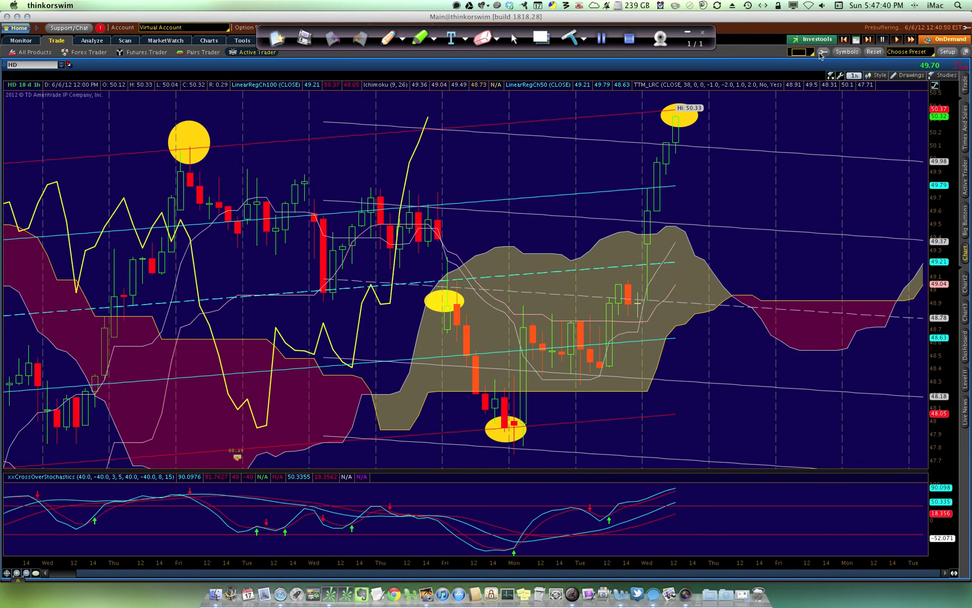
click(855, 40)
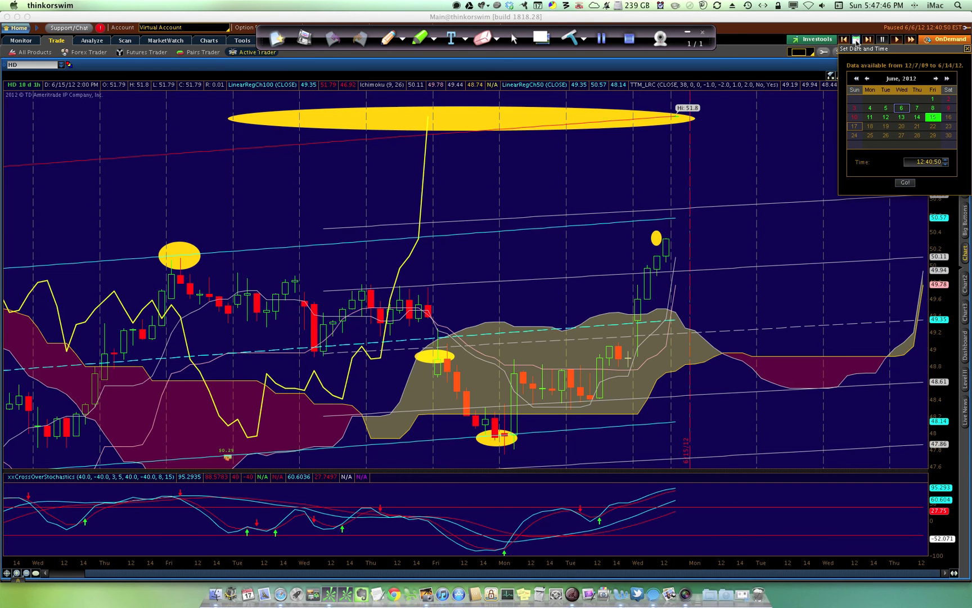
Replay to June 7, delete the oversized ellipse, and circle the 51.62 high in yellow
click(917, 108)
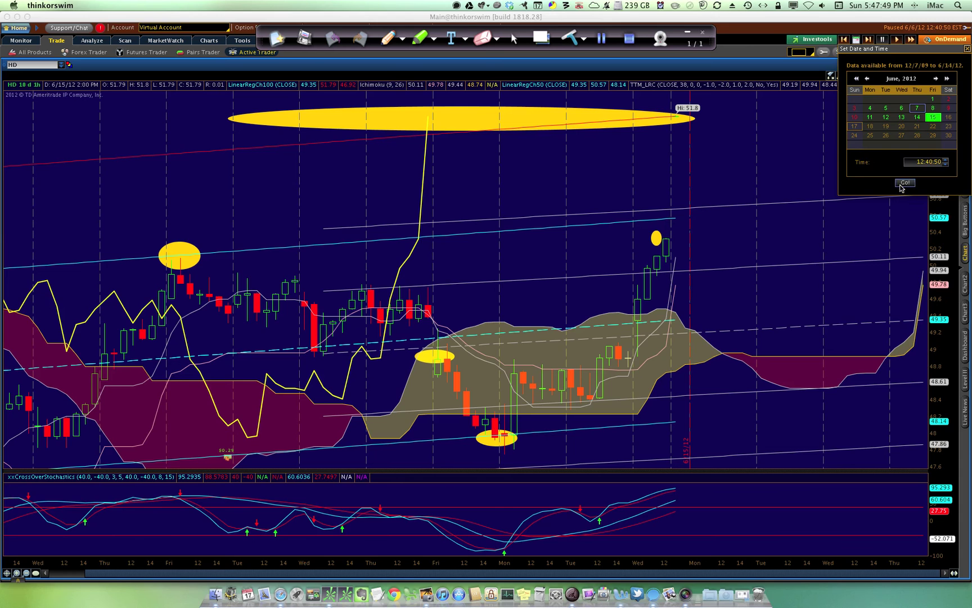
click(901, 184)
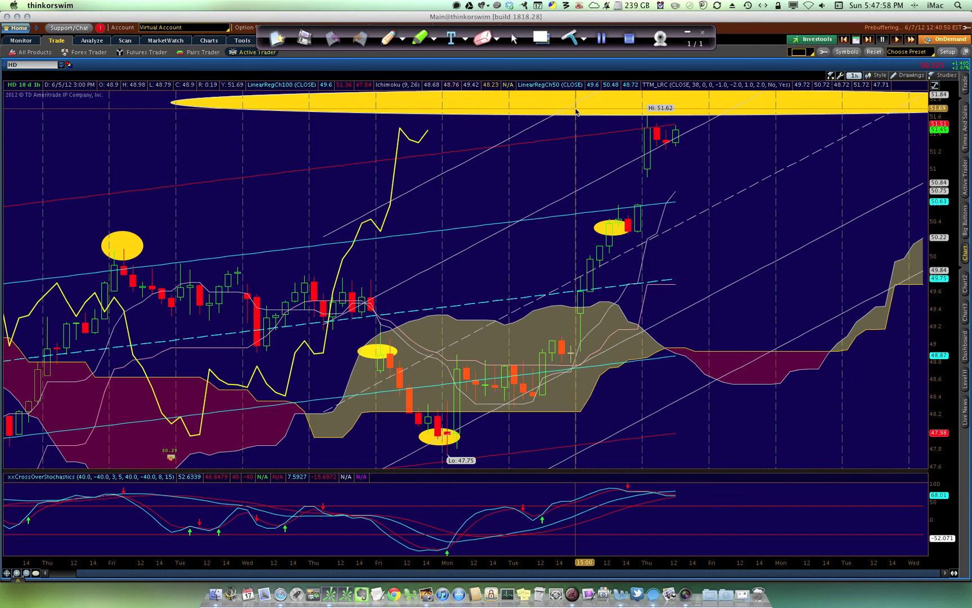
right_click(575, 111)
click(621, 132)
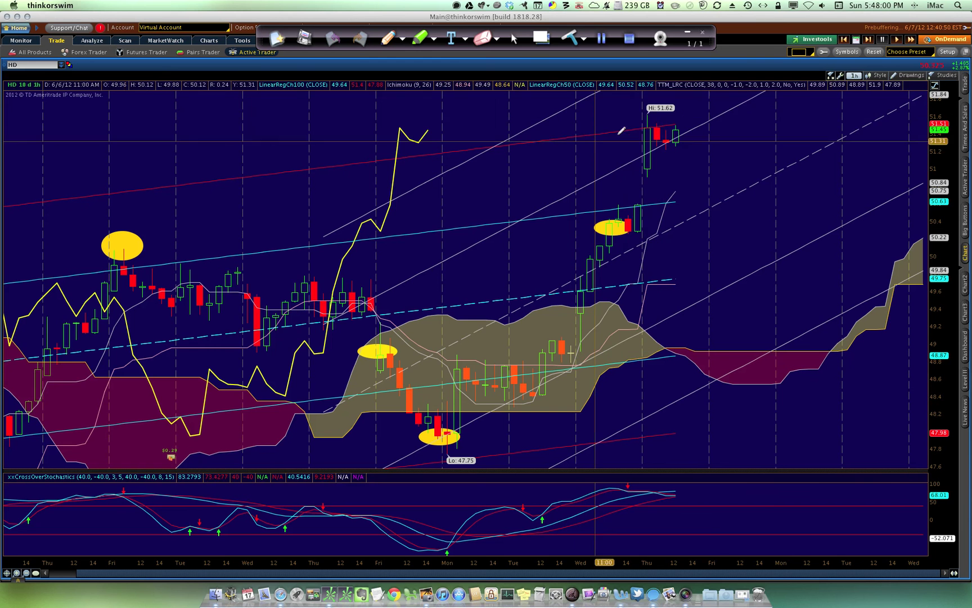
drag(628, 122, 664, 137)
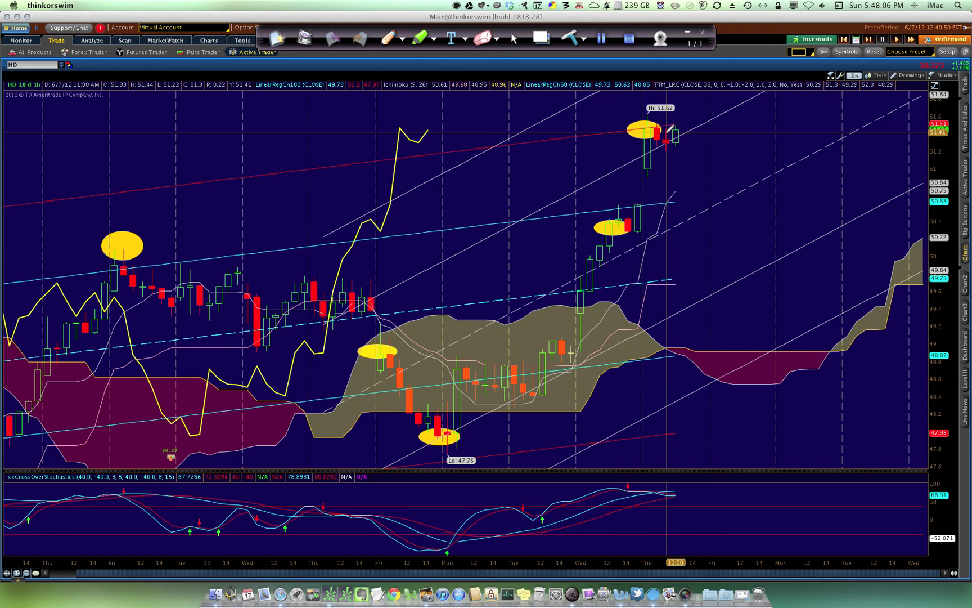
Set the replay time to 16:40:50 on June 7
click(856, 39)
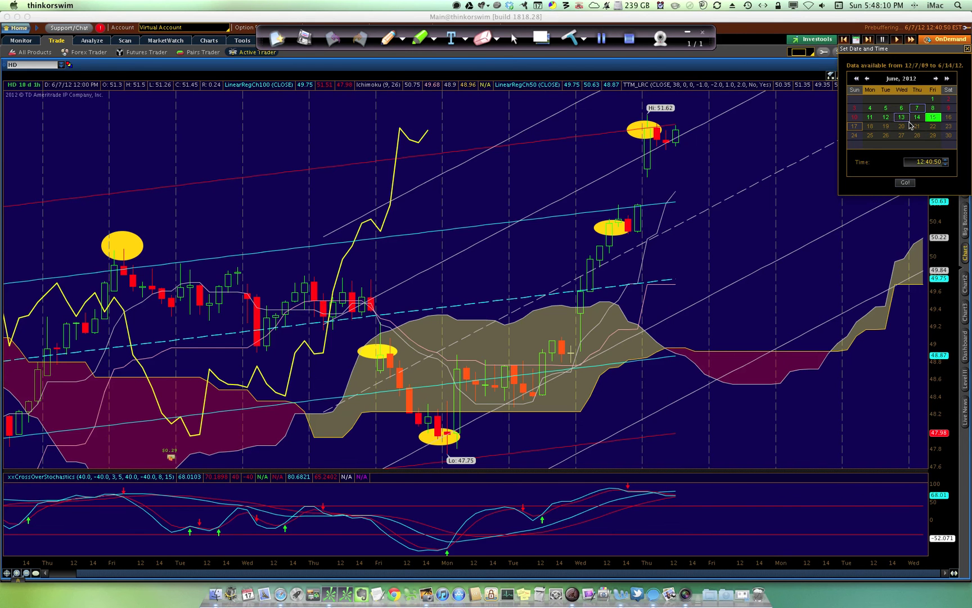
click(922, 162)
click(903, 183)
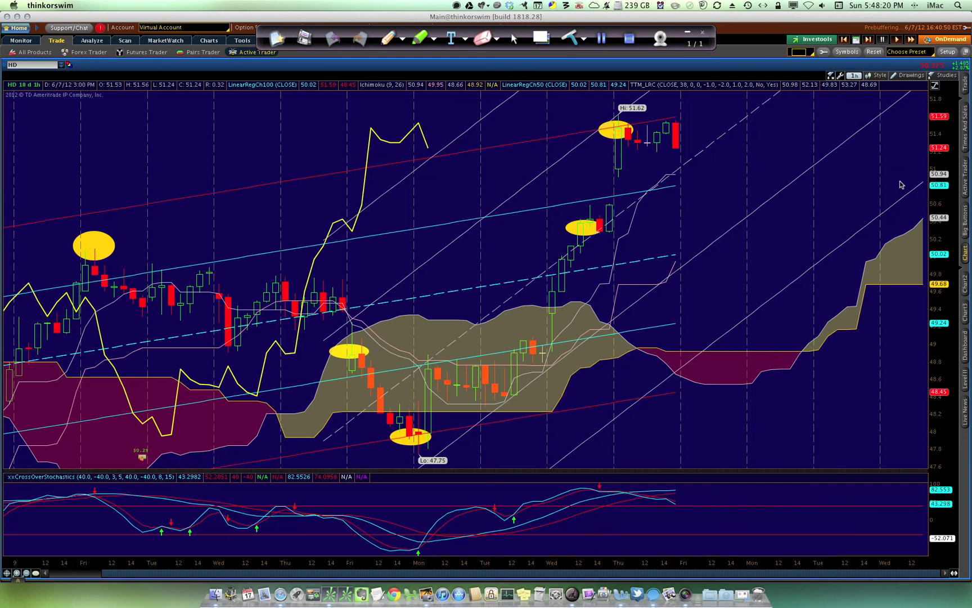
scroll(699, 136, up, 3)
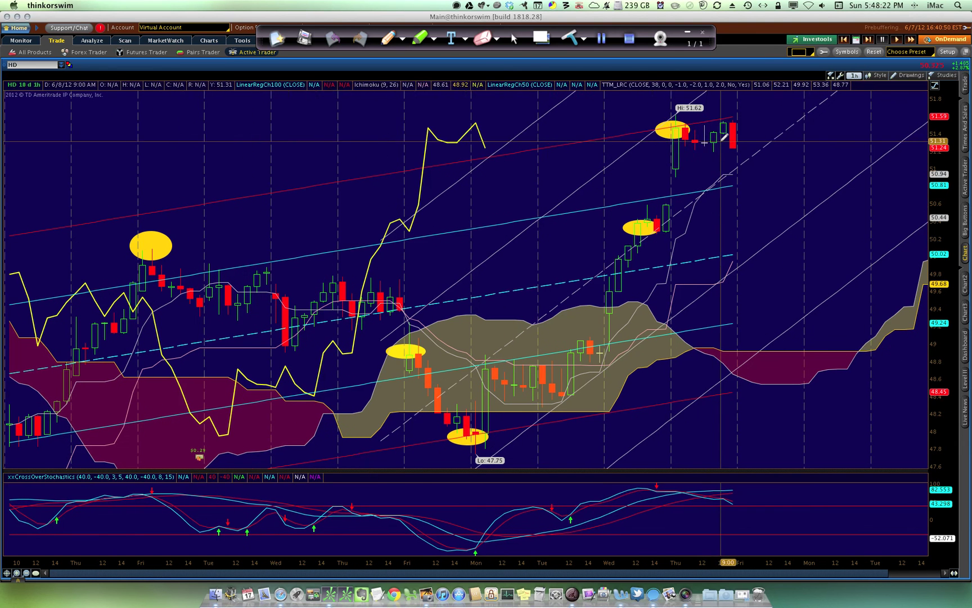
click(856, 40)
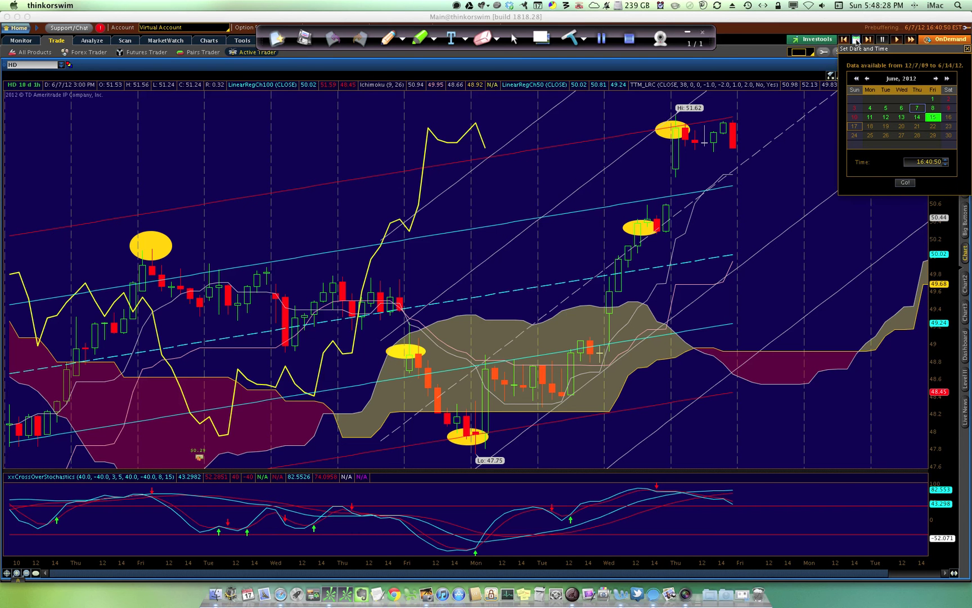
Replay to June 8 and circle the 52.36 high with a yellow ellipse
click(933, 109)
click(904, 182)
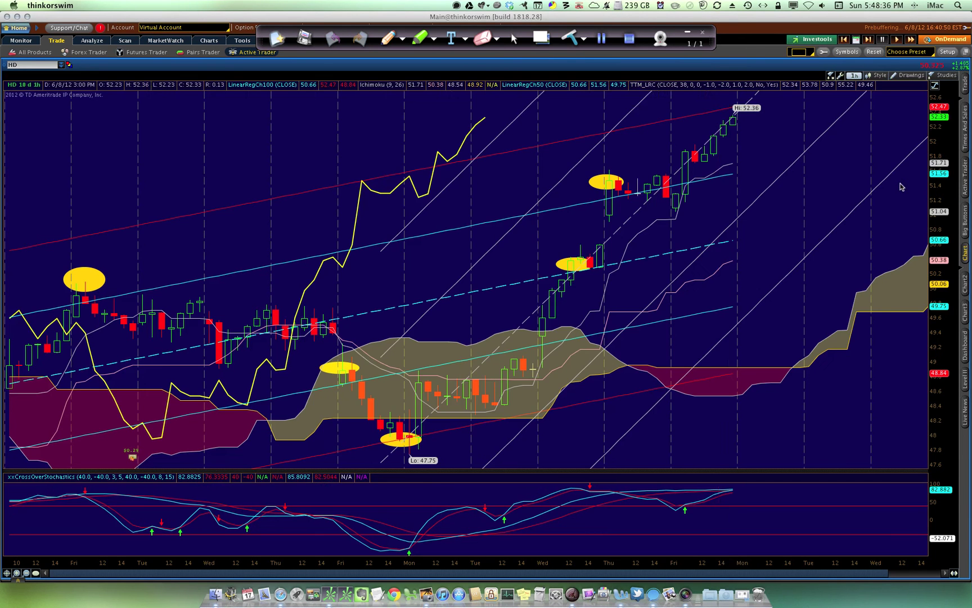
drag(719, 105, 752, 123)
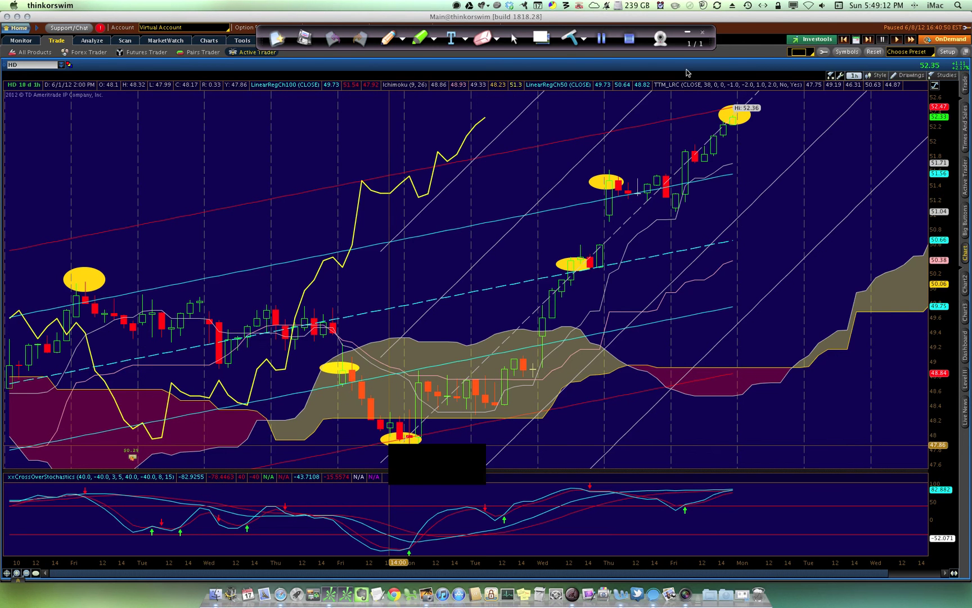
Advance the replay to June 11, 2012 at 16:40:50
click(856, 40)
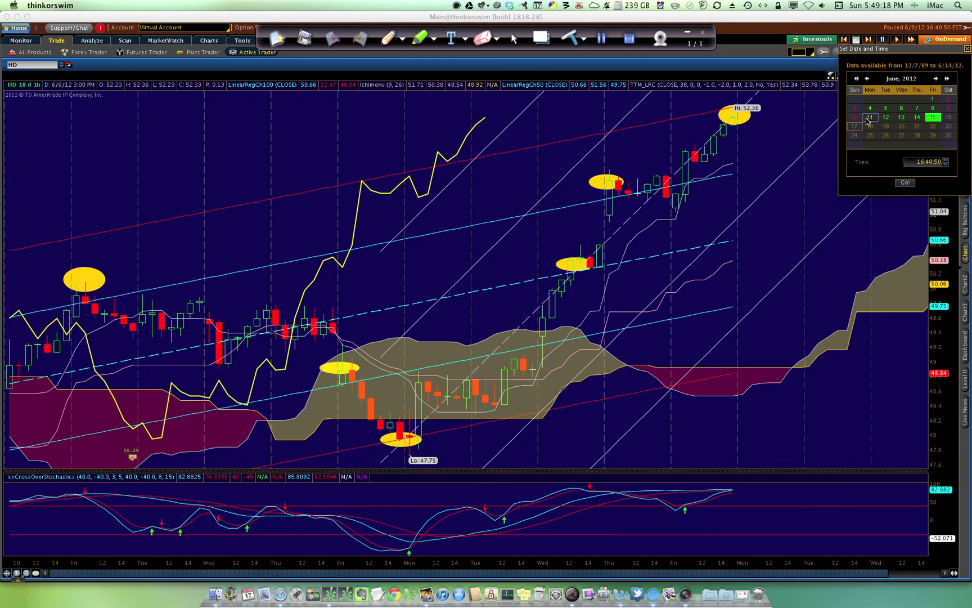
click(907, 183)
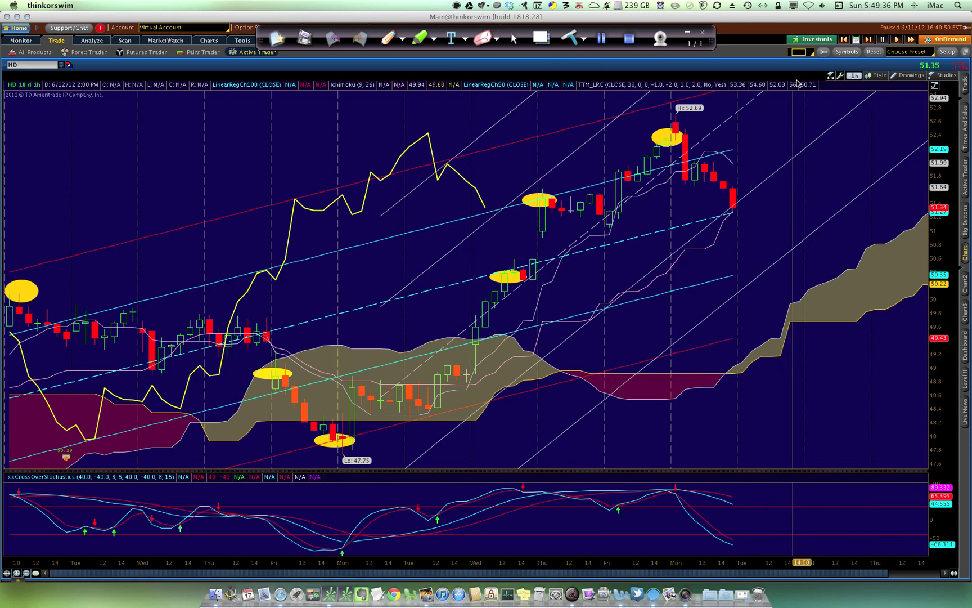
click(856, 40)
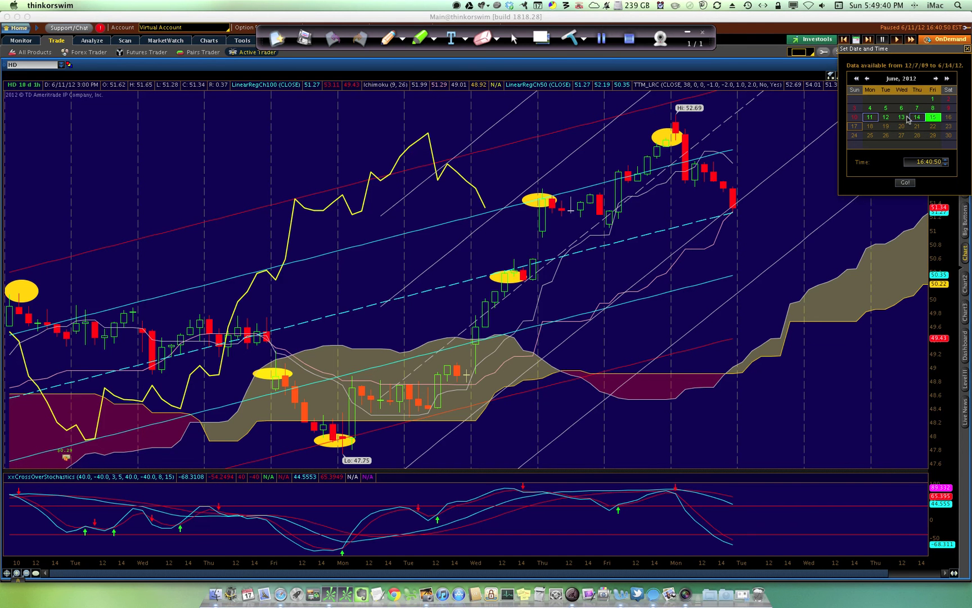
Replay to June 13 and circle the low touching the cloud edge with a yellow ellipse
click(902, 117)
click(904, 182)
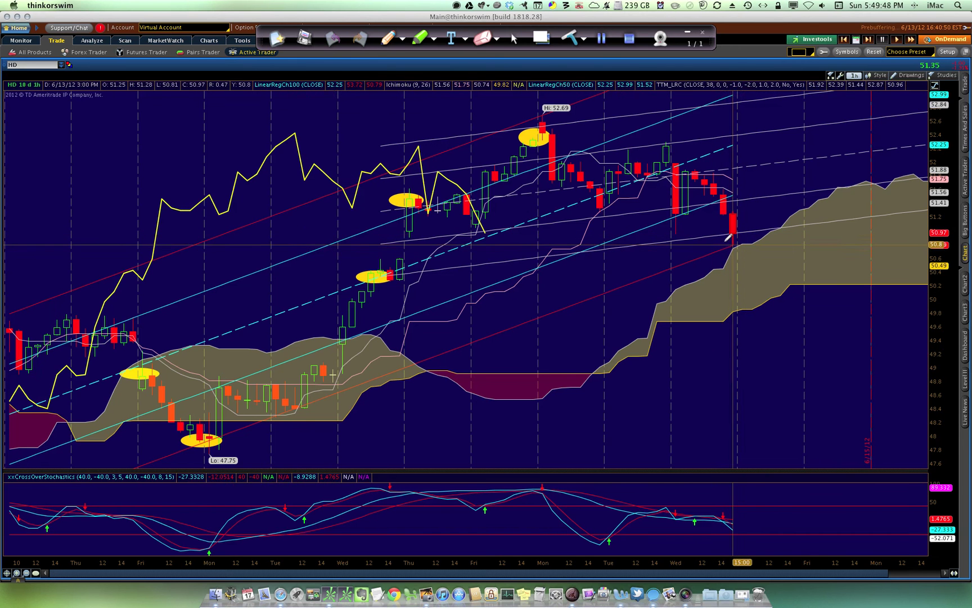
drag(720, 235, 758, 256)
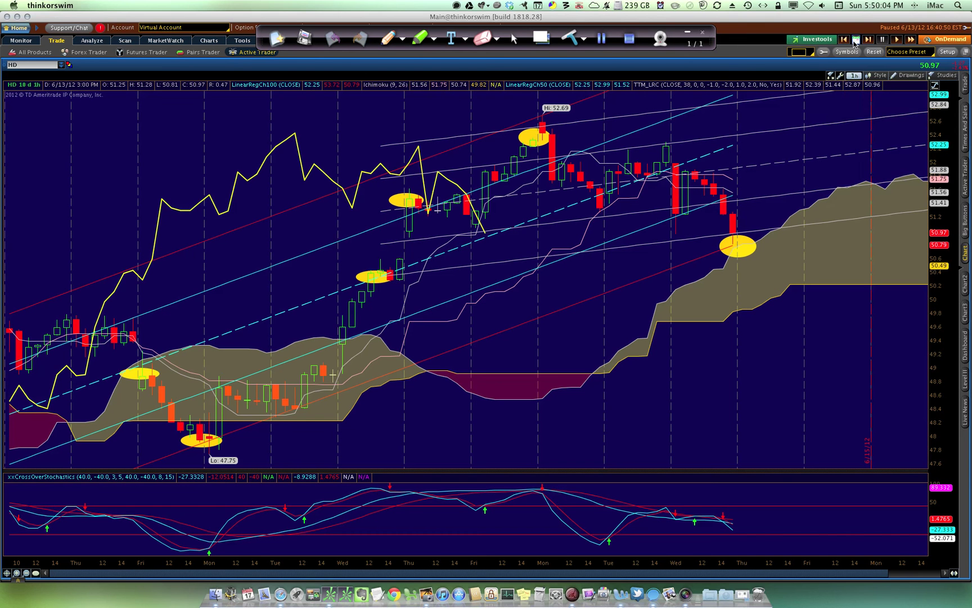
Advance the replay to June 14, 2012 at 16:40:50
click(855, 40)
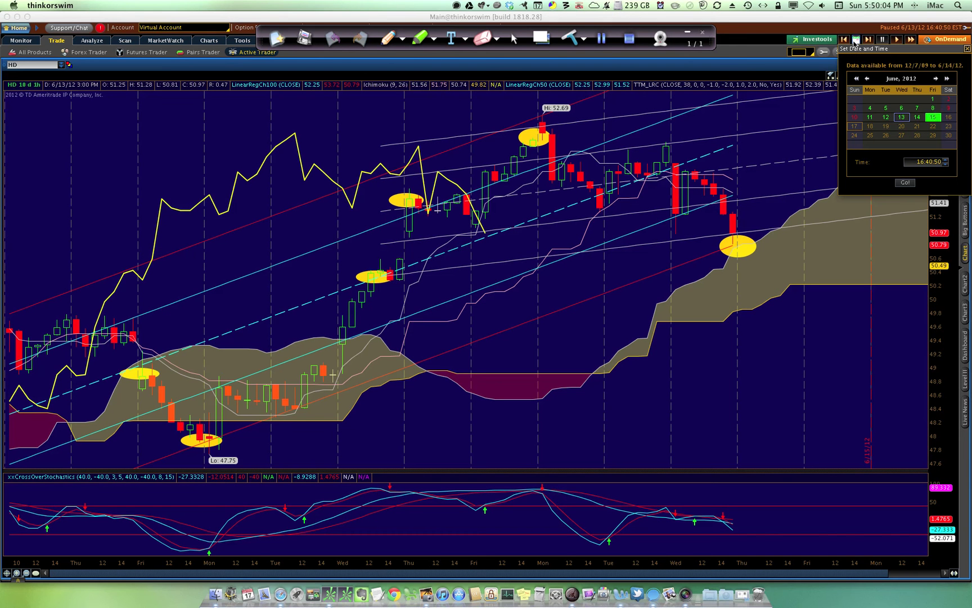
click(907, 183)
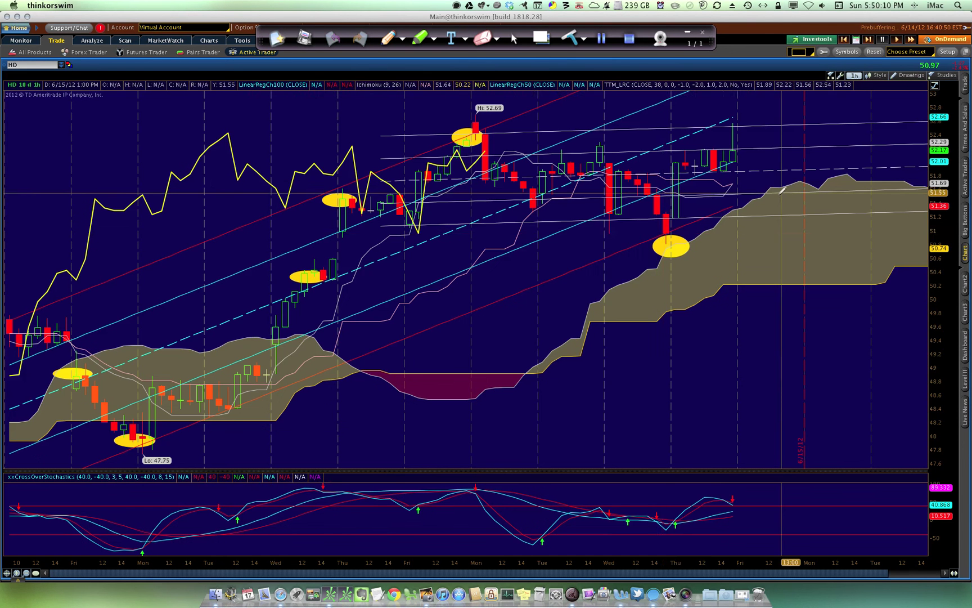
click(857, 39)
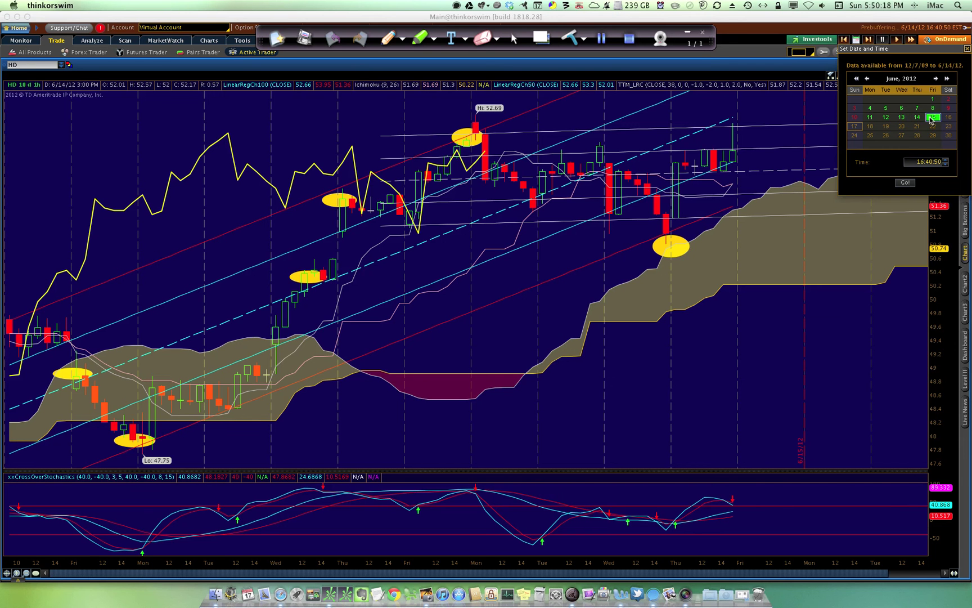
Replay to June 15, 2012 and circle Friday's late low on the cloud top in yellow
click(905, 184)
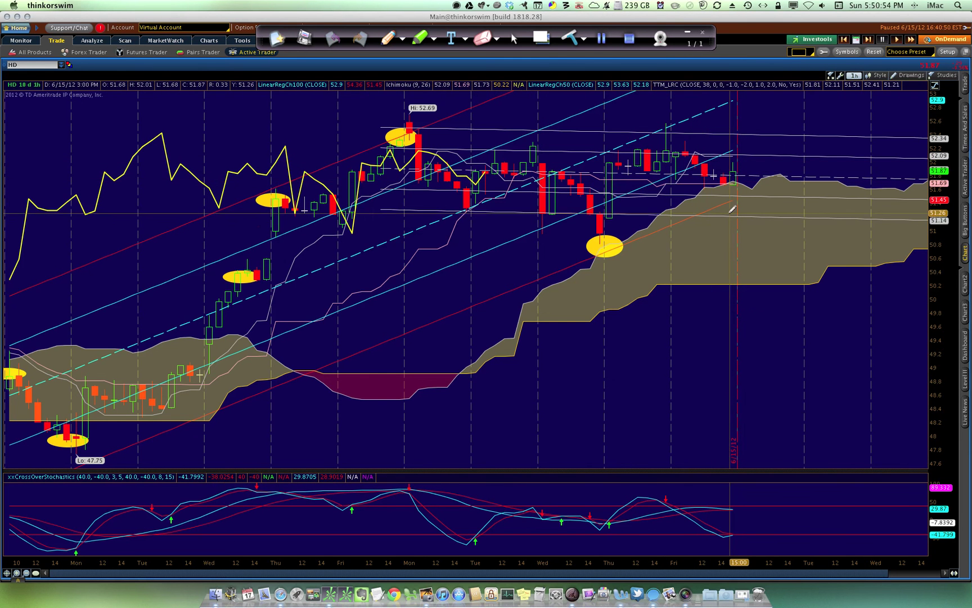
drag(727, 193, 755, 204)
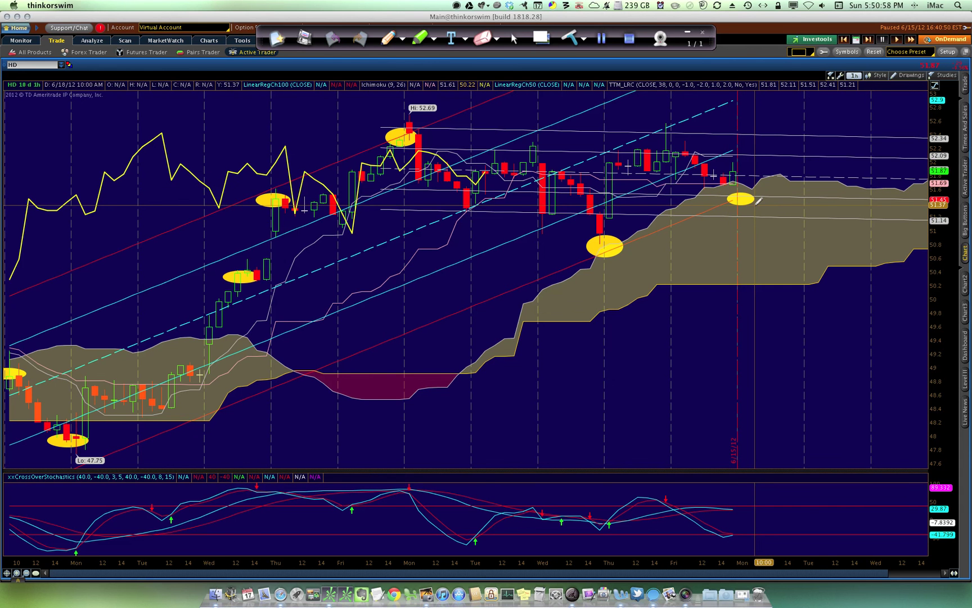